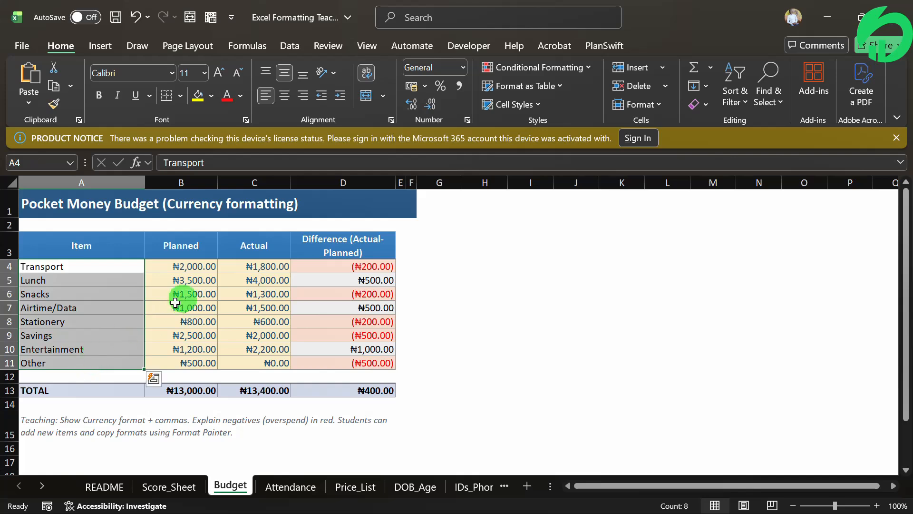
- Examine the currency-formatted amounts in the Planned and Actual columns, rows 4 to 11, and the underlying value in B4
{"action": "left_click_drag", "start_coordinate": [209, 262], "coordinate": [245, 292]}
{"action": "left_click_drag", "start_coordinate": [240, 325], "coordinate": [249, 371]}
{"action": "left_click", "coordinate": [192, 281]}
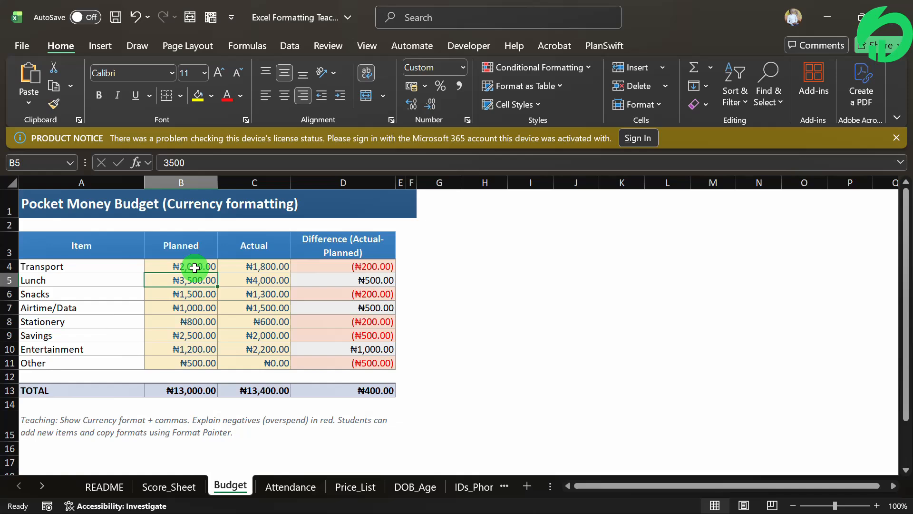
{"action": "left_click", "coordinate": [167, 268]}
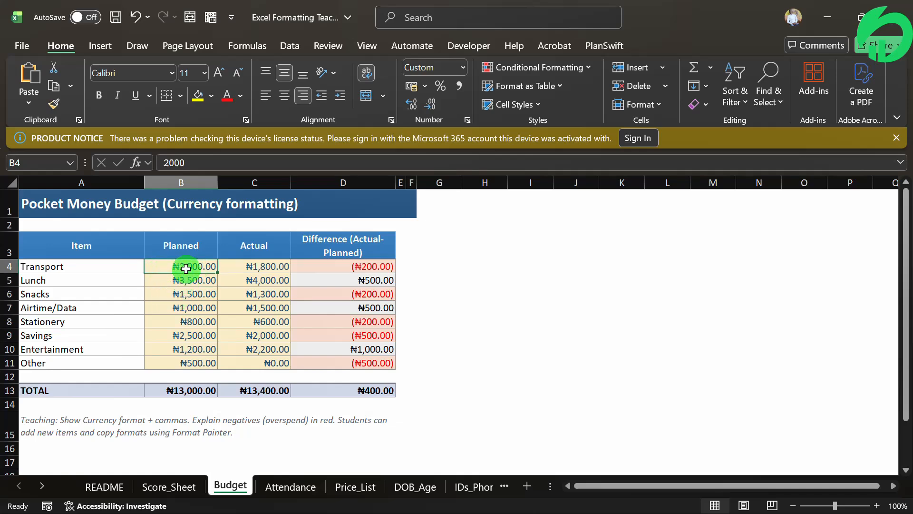
{"action": "left_click_drag", "start_coordinate": [186, 266], "coordinate": [191, 294]}
{"action": "left_click_drag", "start_coordinate": [191, 328], "coordinate": [188, 362]}
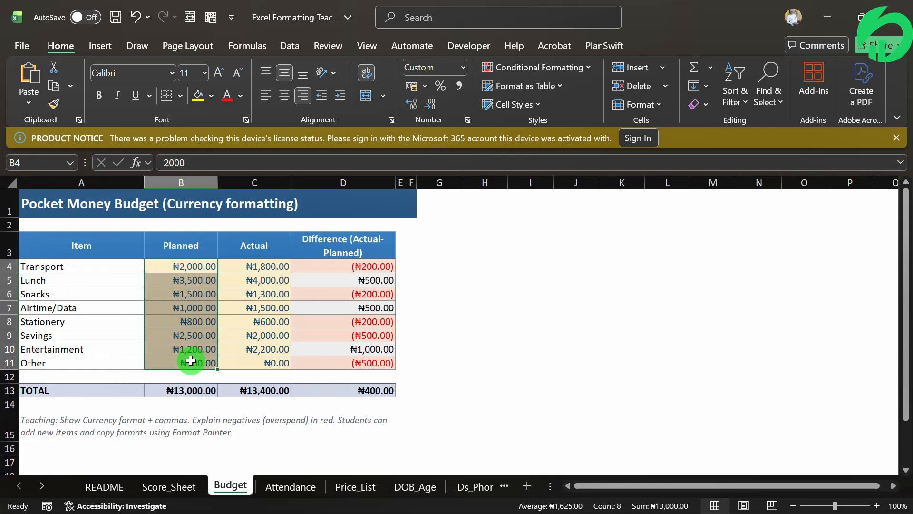
{"action": "left_click", "coordinate": [185, 264]}
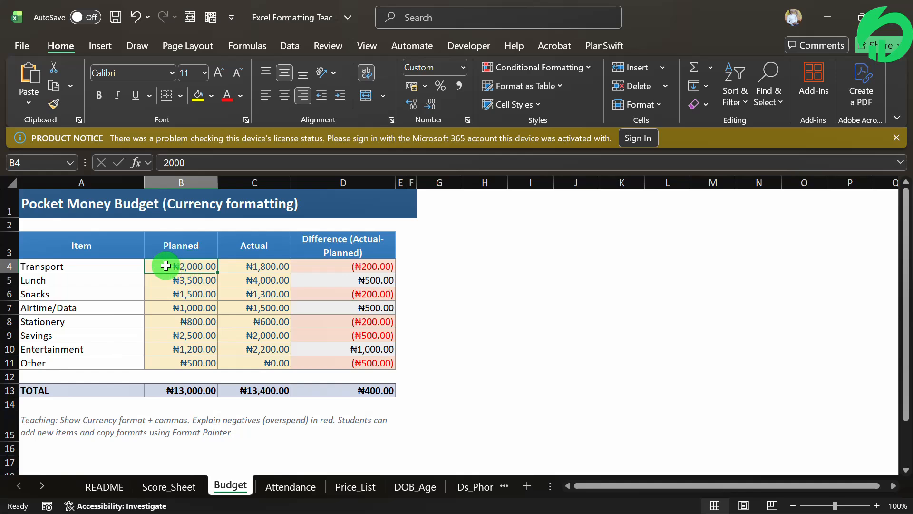
- Enter 20000000 in cell G5 and widen column G beyond the number
{"action": "left_click", "coordinate": [460, 281]}
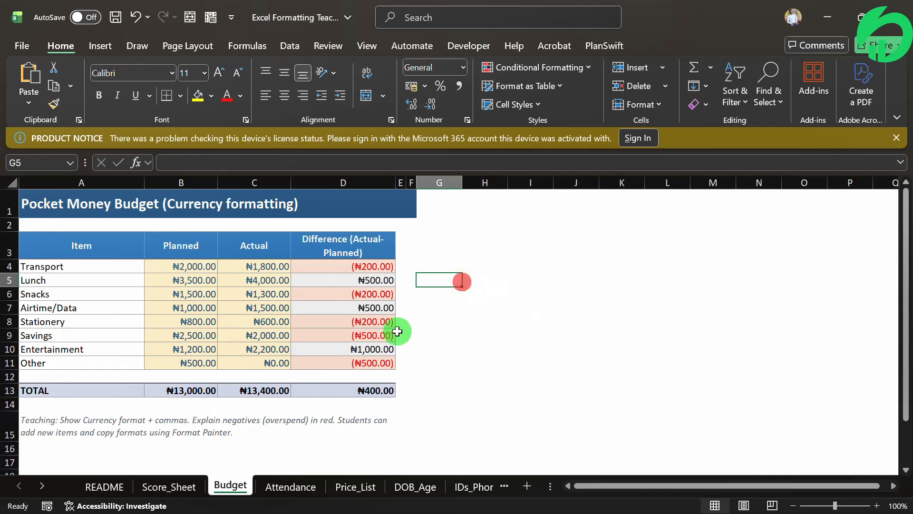
{"action": "type", "text": "20000000"}
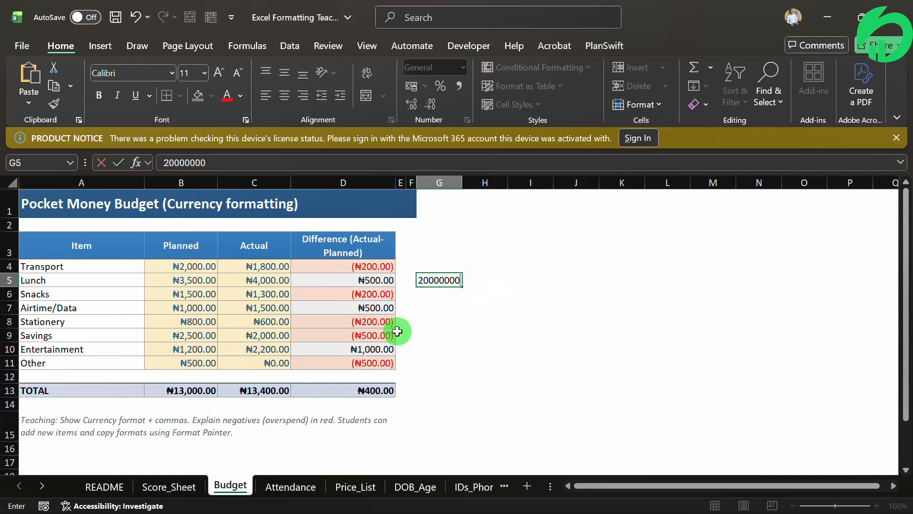
{"action": "key", "text": "Return"}
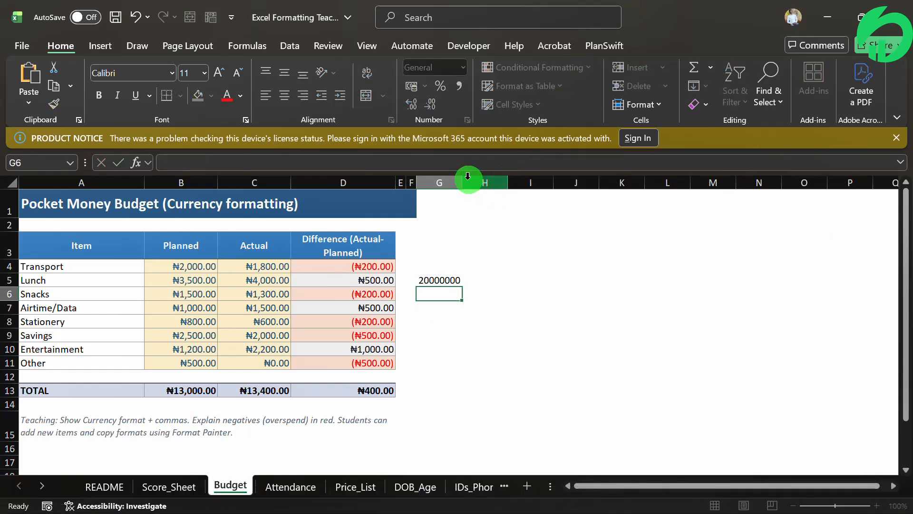
{"action": "left_click_drag", "start_coordinate": [464, 178], "coordinate": [494, 183]}
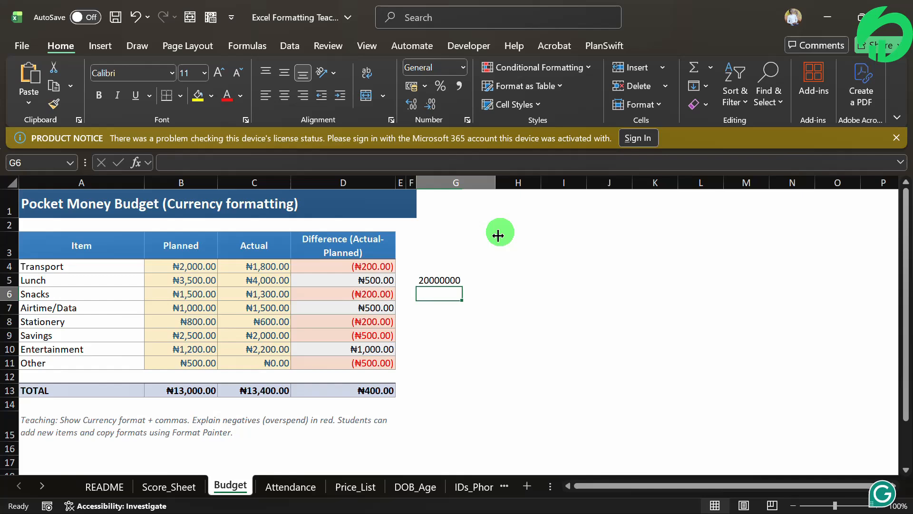
- Review the number formats offered for cell G5, from General through Text
{"action": "left_click", "coordinate": [459, 279]}
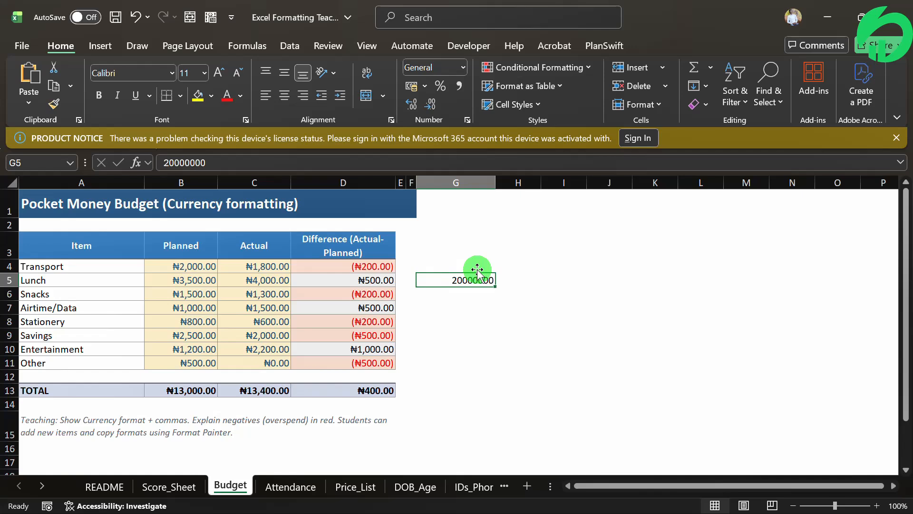
{"action": "left_click", "coordinate": [463, 67]}
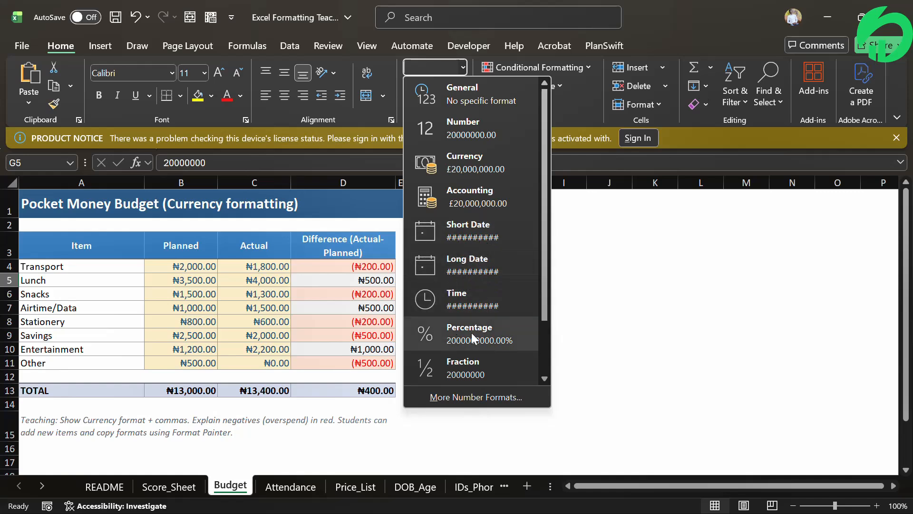
{"action": "left_click", "coordinate": [545, 380]}
{"action": "left_click", "coordinate": [545, 380]}
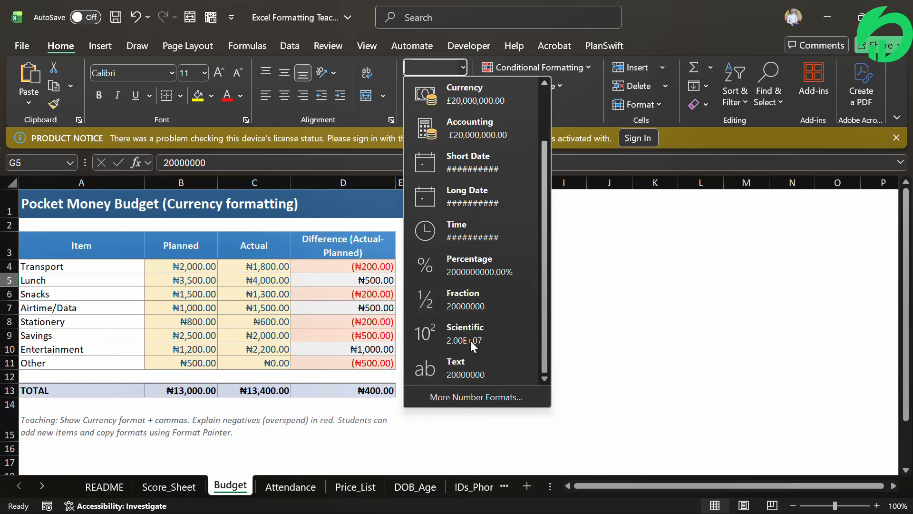
- Apply the Text number format to the item names in A4:A11
{"action": "left_click", "coordinate": [71, 270]}
{"action": "left_click_drag", "start_coordinate": [71, 270], "coordinate": [71, 360]}
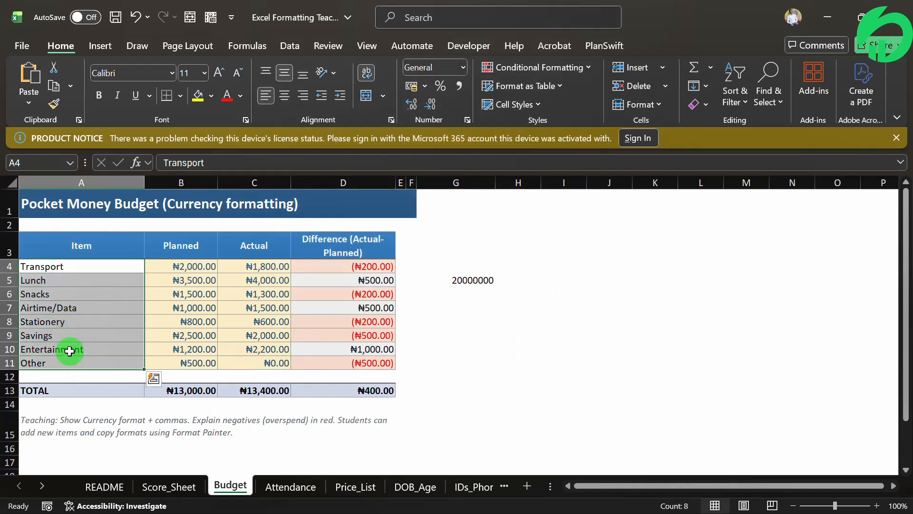
{"action": "left_click", "coordinate": [463, 67]}
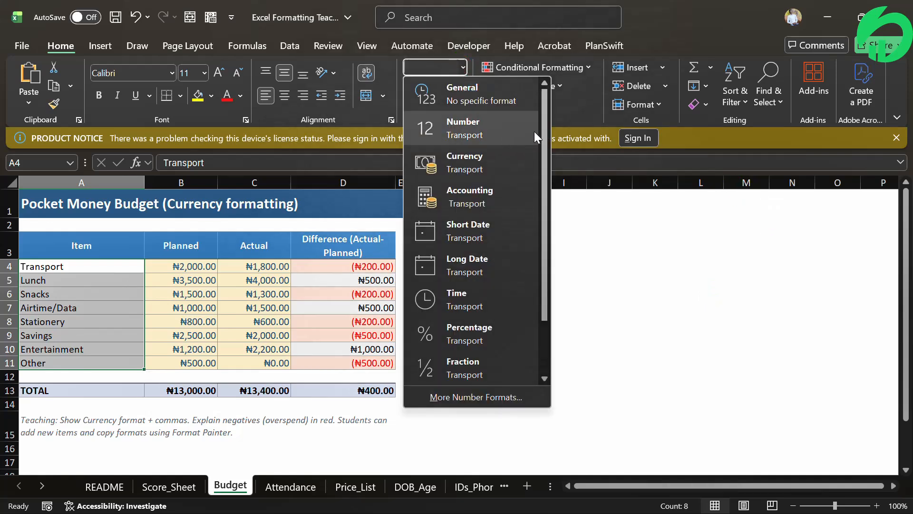
{"action": "left_click_drag", "start_coordinate": [543, 142], "coordinate": [510, 283]}
{"action": "left_click", "coordinate": [464, 364]}
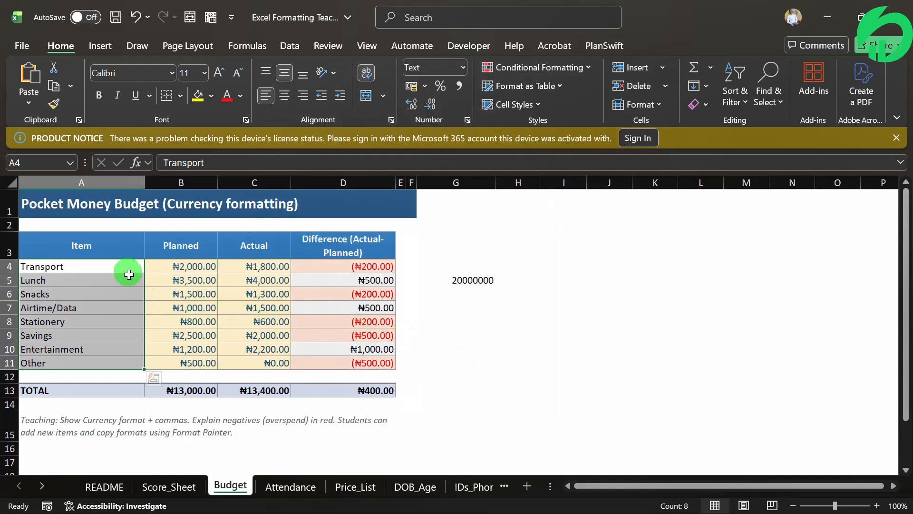
{"action": "left_click", "coordinate": [106, 321]}
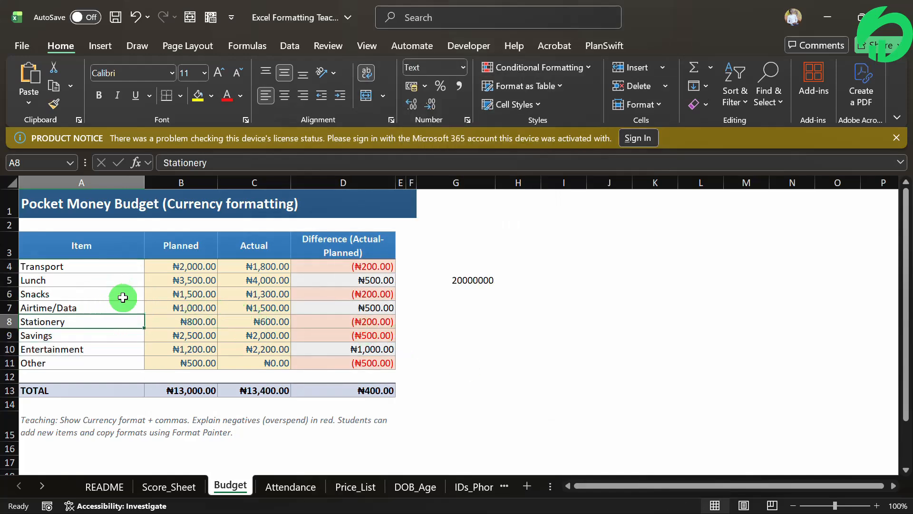
- Try the Text number format on cell G5 and return the cell to General
{"action": "left_click", "coordinate": [466, 281]}
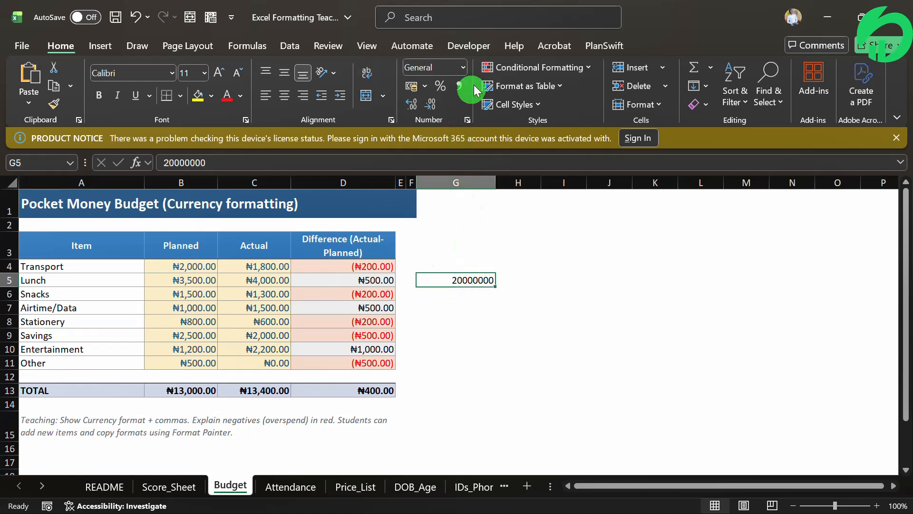
{"action": "left_click", "coordinate": [460, 66]}
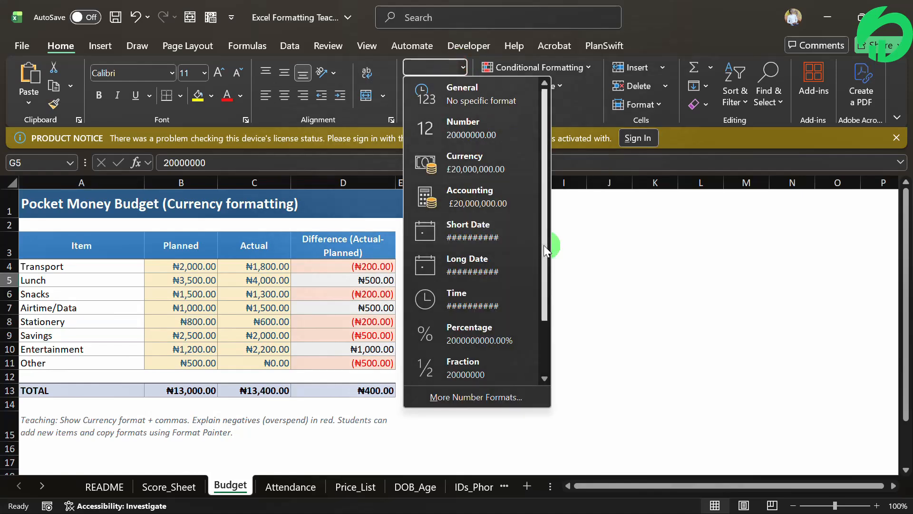
{"action": "scroll", "coordinate": [528, 333], "scroll_direction": "down", "scroll_amount": 2}
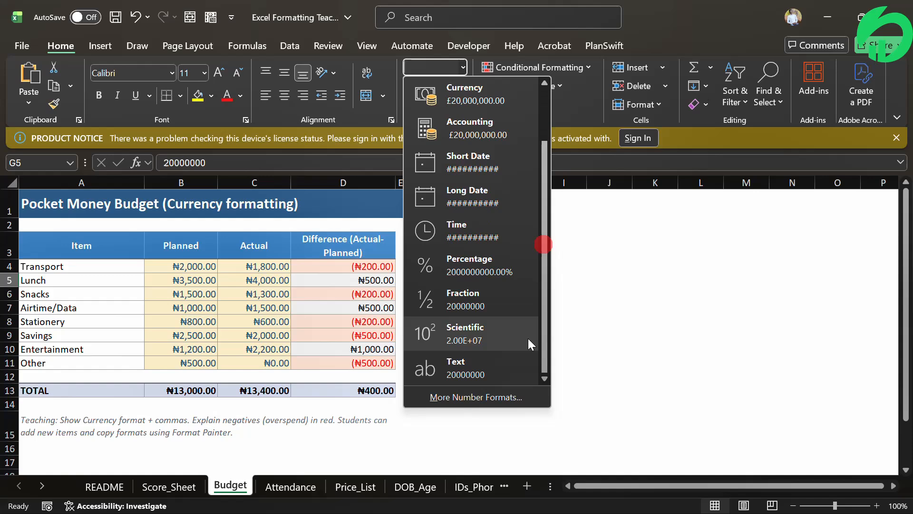
{"action": "left_click", "coordinate": [475, 366]}
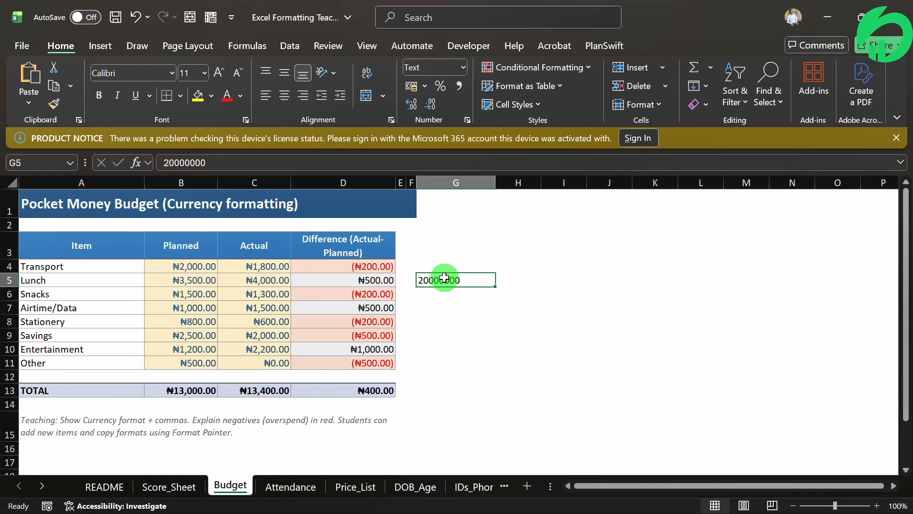
{"action": "left_click", "coordinate": [461, 68]}
{"action": "left_click", "coordinate": [466, 96]}
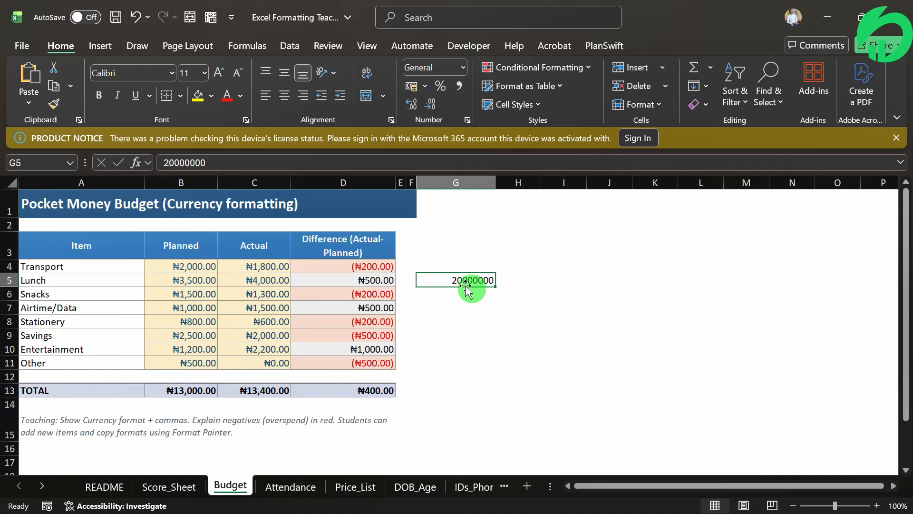
- Format cell G5 as Currency and replace that with the Accounting format, two decimal places, using the ₦ Yoruba symbol
{"action": "left_click", "coordinate": [462, 67]}
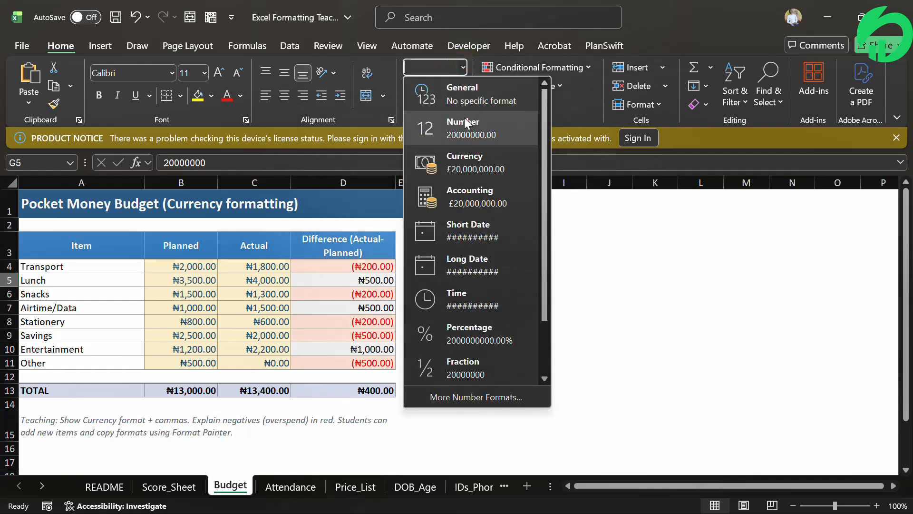
{"action": "left_click", "coordinate": [471, 164]}
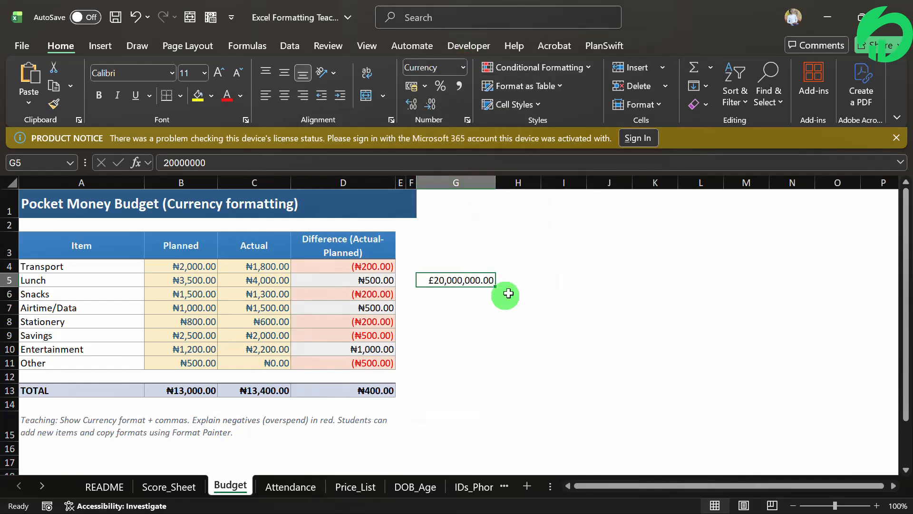
{"action": "left_click", "coordinate": [425, 85]}
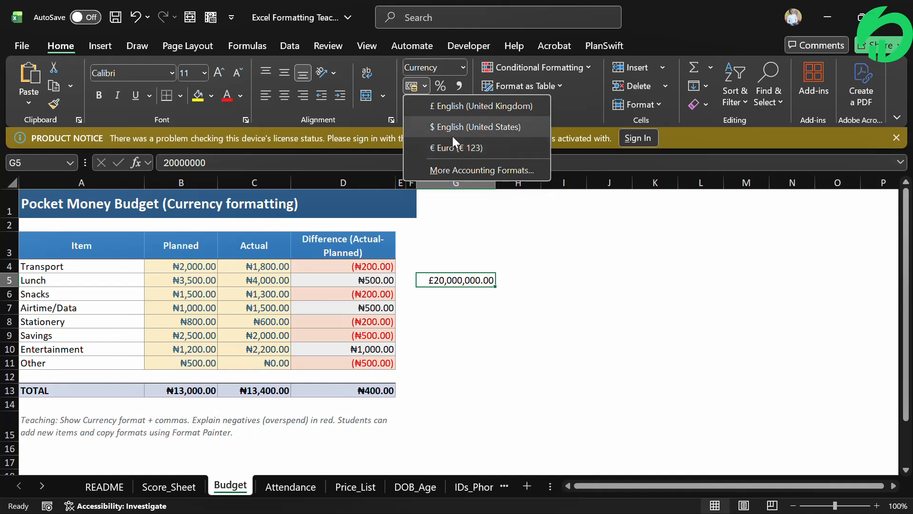
{"action": "left_click", "coordinate": [475, 167]}
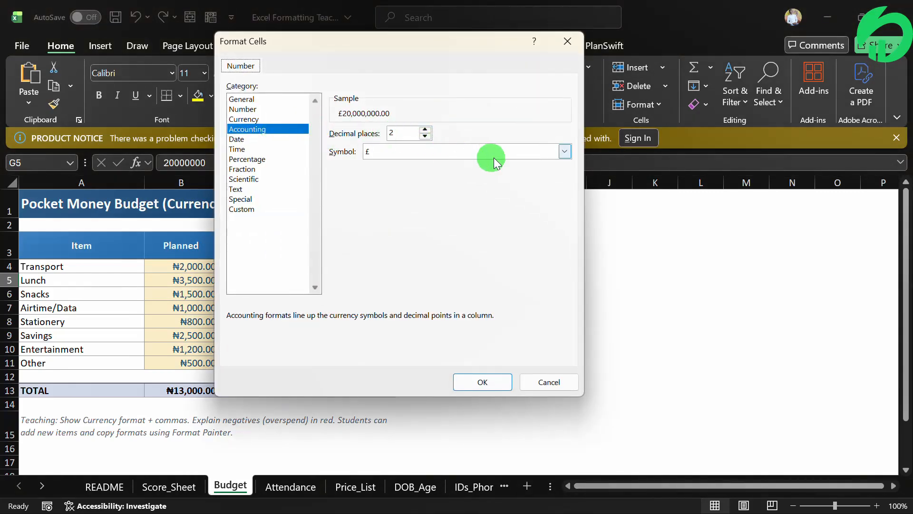
{"action": "left_click", "coordinate": [564, 152]}
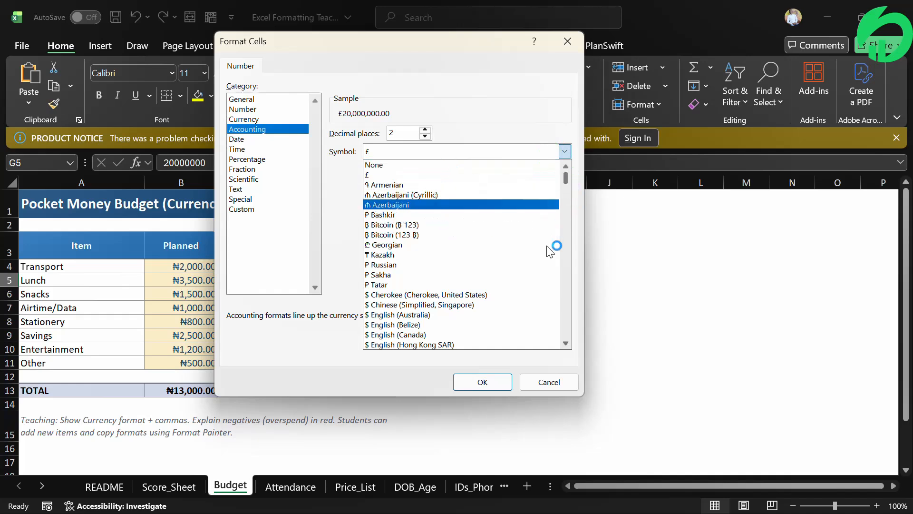
{"action": "left_click", "coordinate": [566, 343]}
{"action": "left_click", "coordinate": [565, 344]}
{"action": "left_click", "coordinate": [565, 344]}
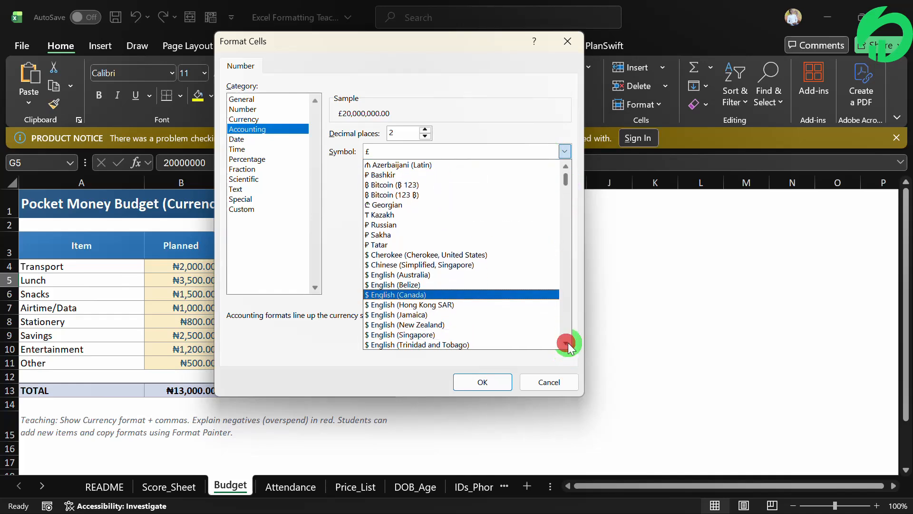
{"action": "left_click_drag", "start_coordinate": [568, 345], "coordinate": [568, 345]}
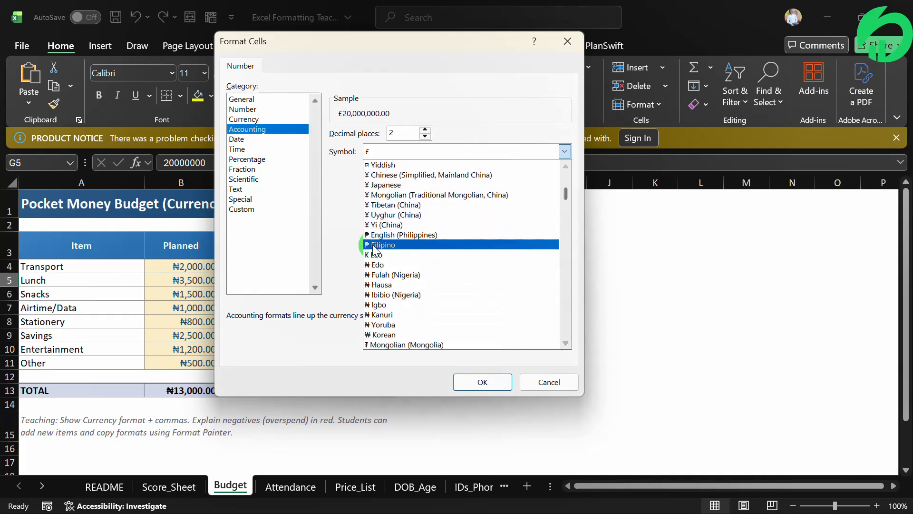
{"action": "left_click", "coordinate": [400, 323]}
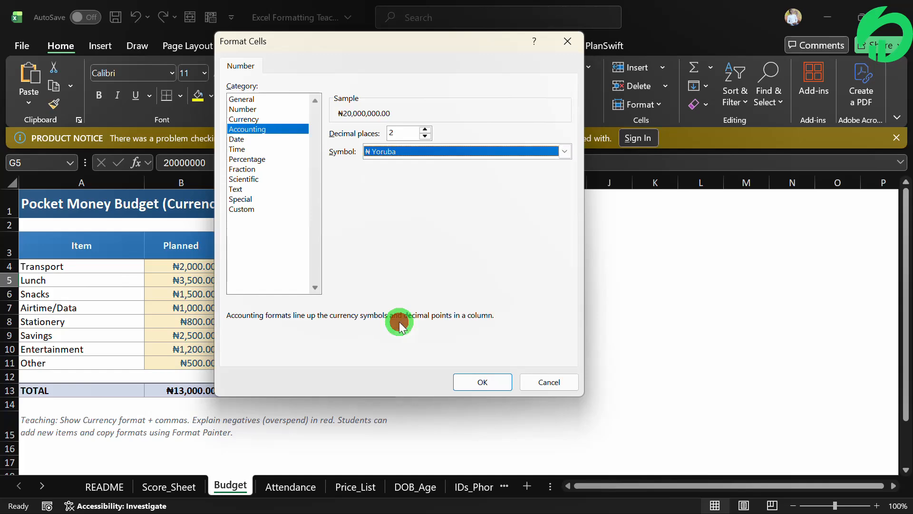
{"action": "left_click", "coordinate": [475, 380]}
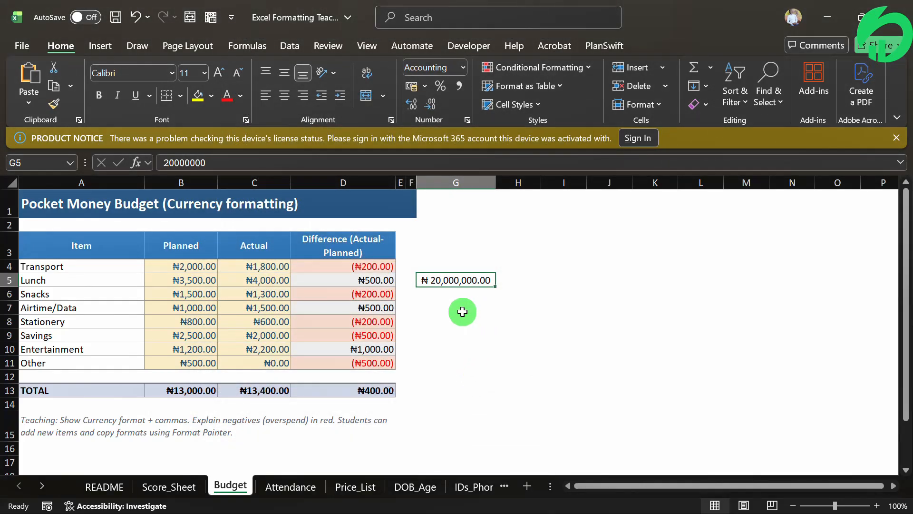
- Inspect the Planned amounts in B4:B11 with the available cell styles, and the difference values in D4:D11
{"action": "left_click_drag", "start_coordinate": [194, 264], "coordinate": [190, 363]}
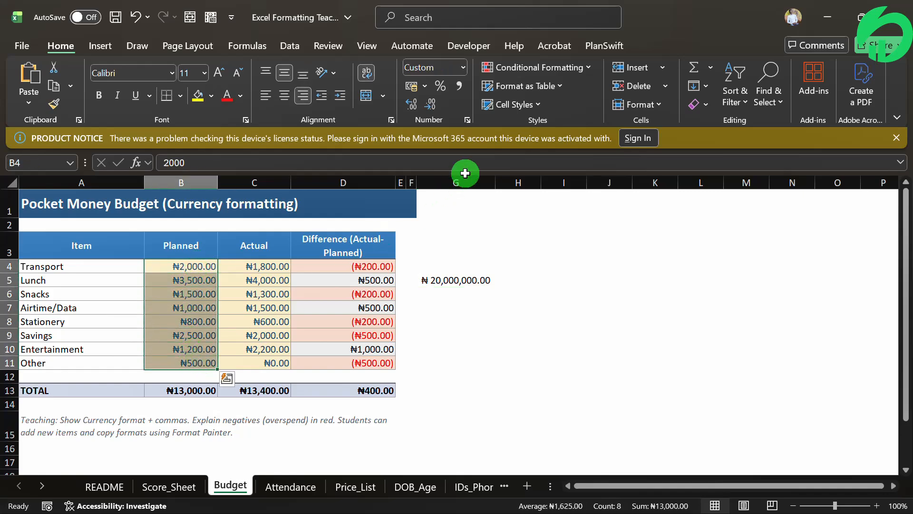
{"action": "left_click", "coordinate": [540, 104]}
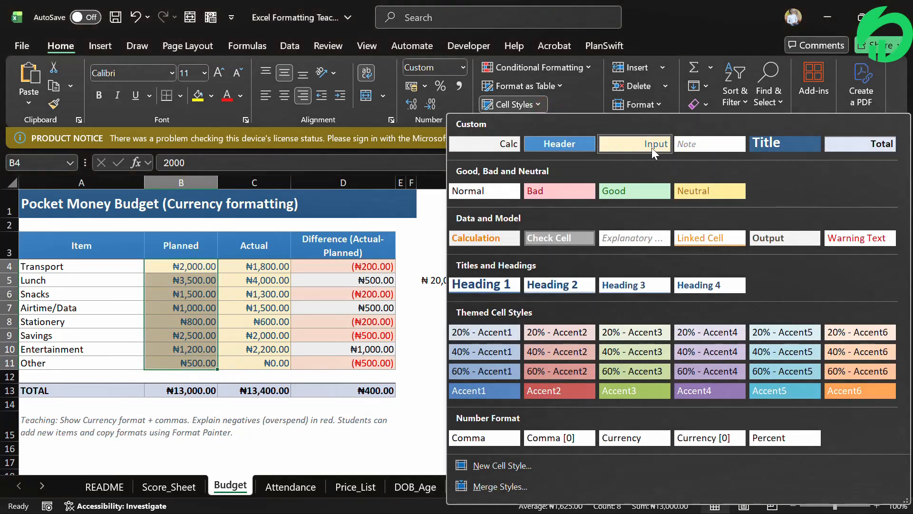
{"action": "left_click", "coordinate": [181, 294]}
{"action": "left_click", "coordinate": [274, 278]}
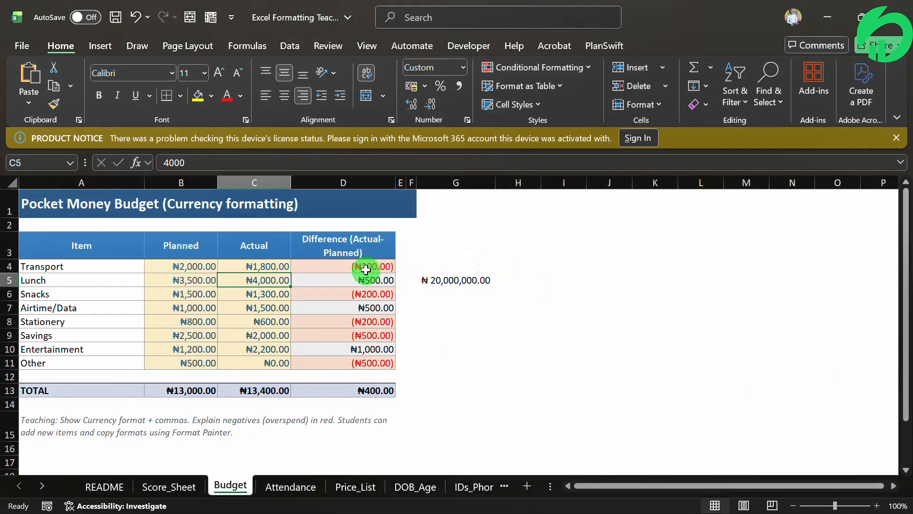
{"action": "left_click_drag", "start_coordinate": [365, 269], "coordinate": [359, 360]}
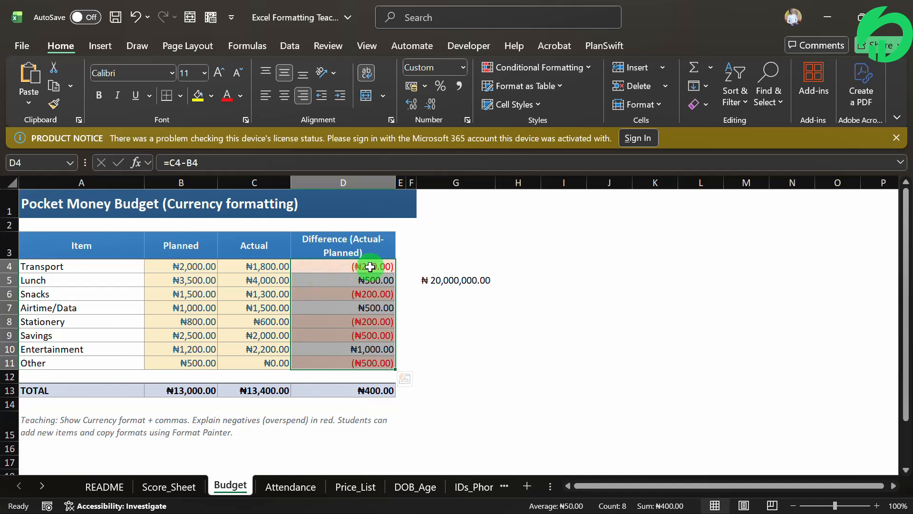
{"action": "left_click", "coordinate": [523, 281]}
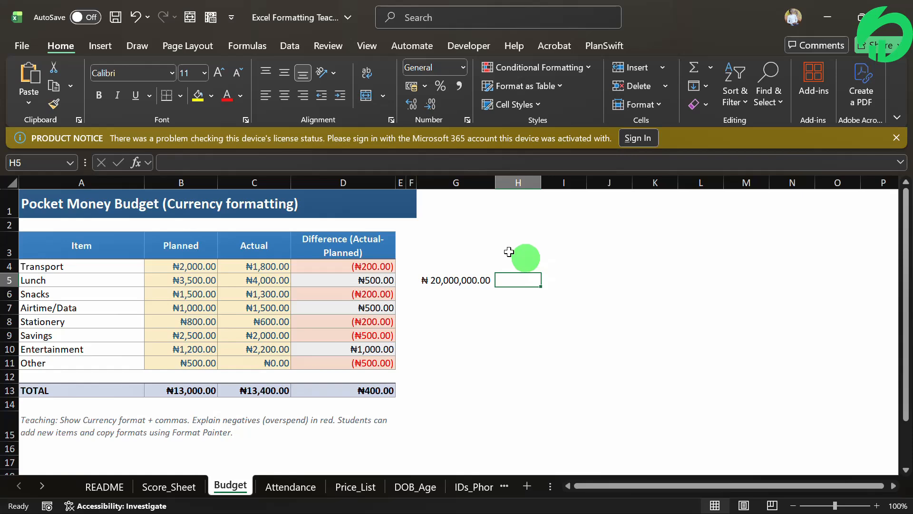
- Enter 2000 in cell G7 and 2100 in cell H7
{"action": "left_click", "coordinate": [454, 309]}
{"action": "type", "text": "2"}
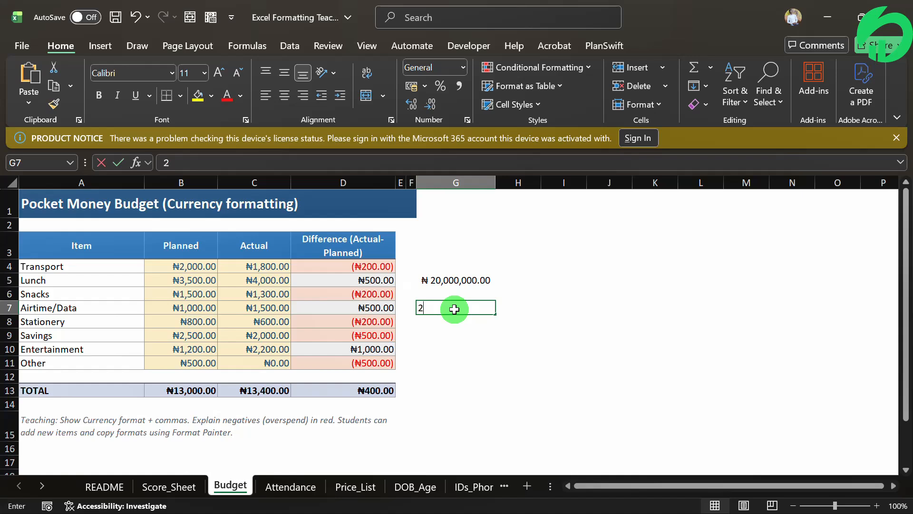
{"action": "type", "text": "000"}
{"action": "key", "text": "Tab"}
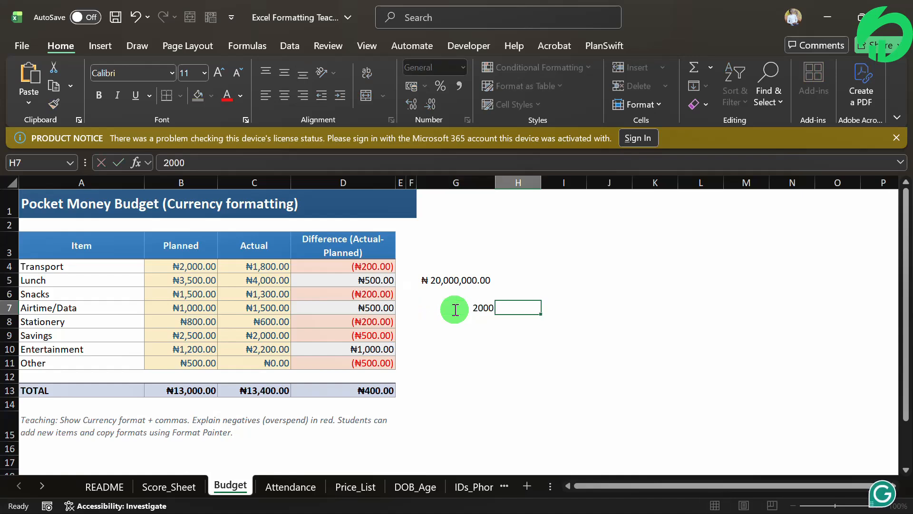
{"action": "type", "text": "2"}
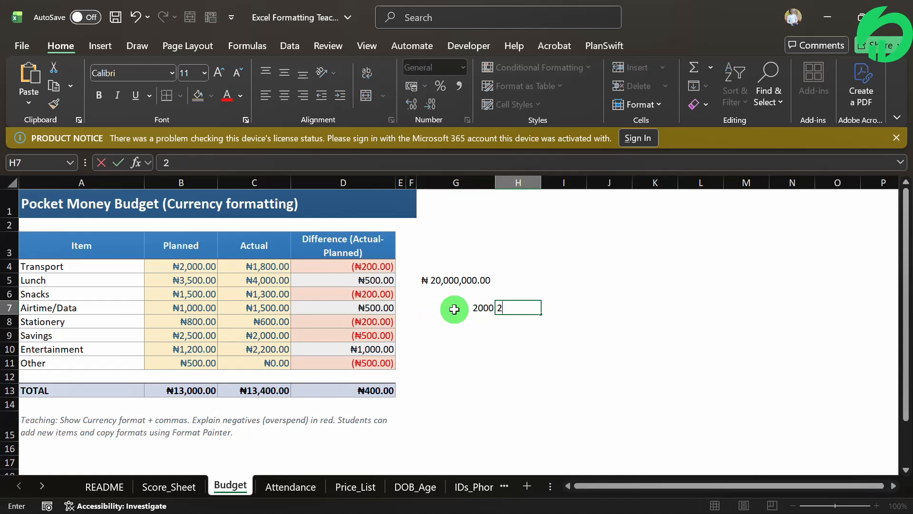
{"action": "type", "text": "100"}
{"action": "key", "text": "Return"}
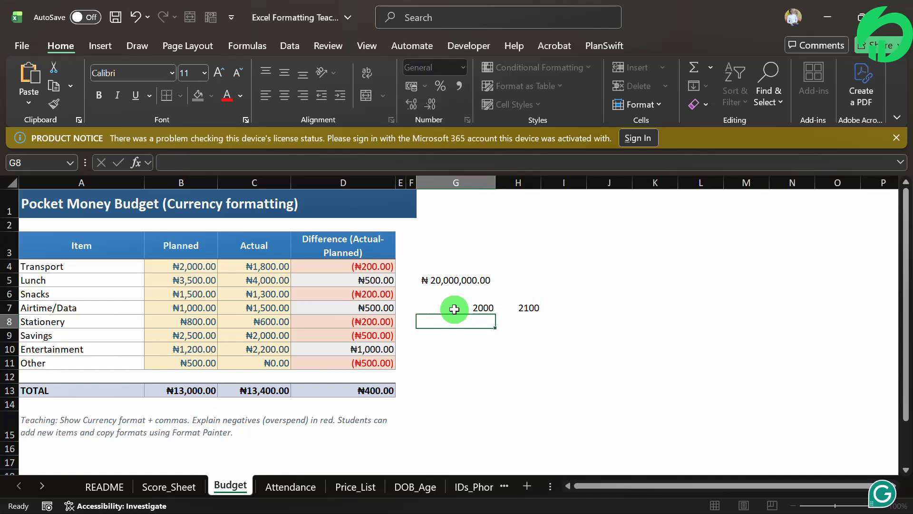
- Enter 1400 in cell G8 and 1100 in cell H8
{"action": "type", "text": "1400"}
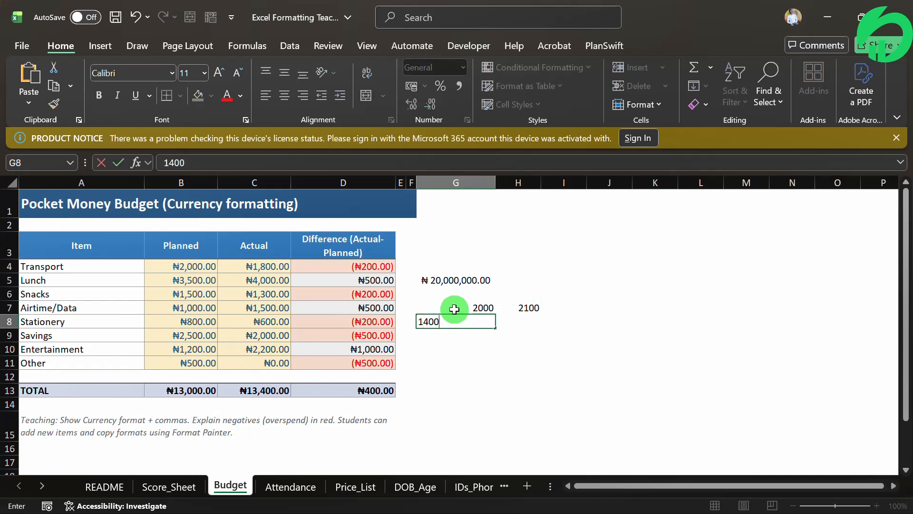
{"action": "key", "text": "Tab"}
{"action": "type", "text": "1"}
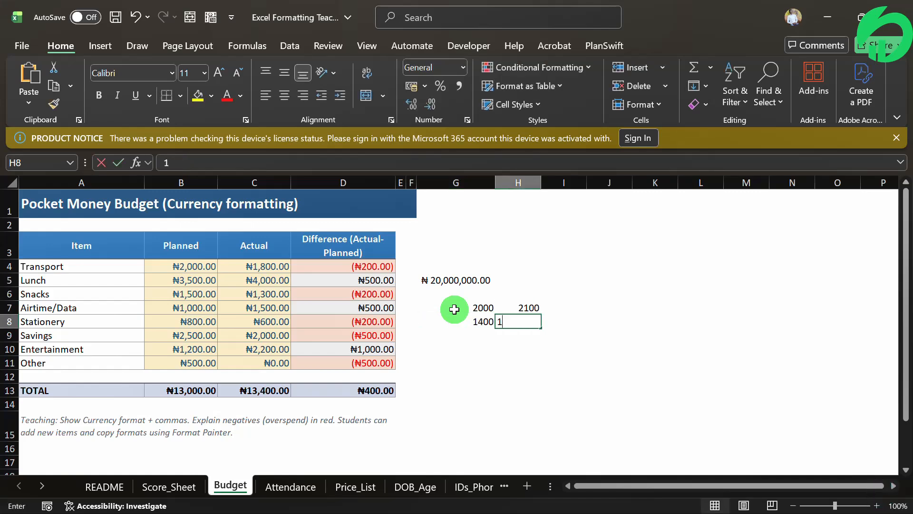
{"action": "type", "text": "100"}
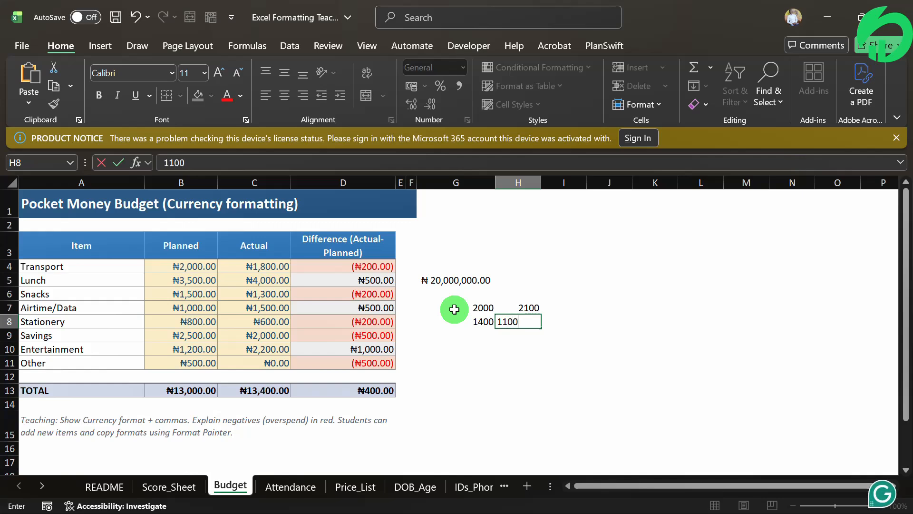
{"action": "key", "text": "Return"}
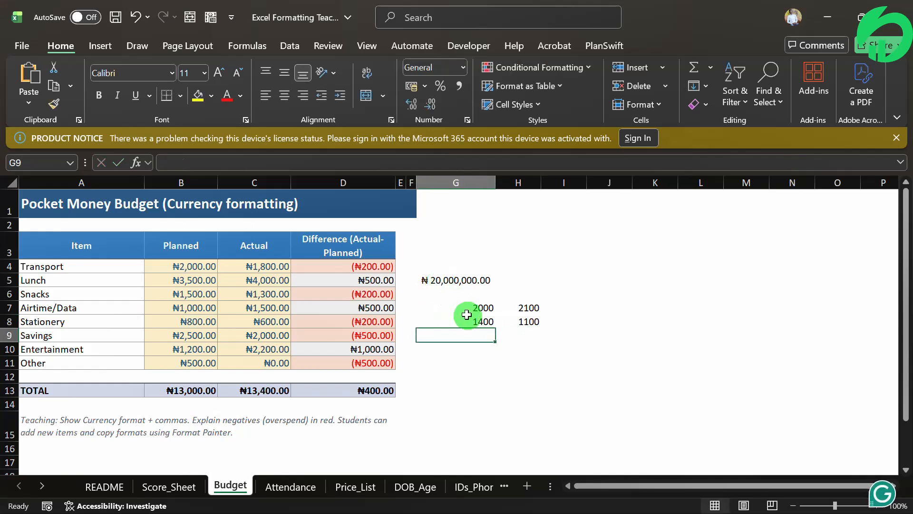
- Format G7:H8 with the Accounting number format using the $ English (United States) symbol
{"action": "left_click_drag", "start_coordinate": [473, 308], "coordinate": [522, 311]}
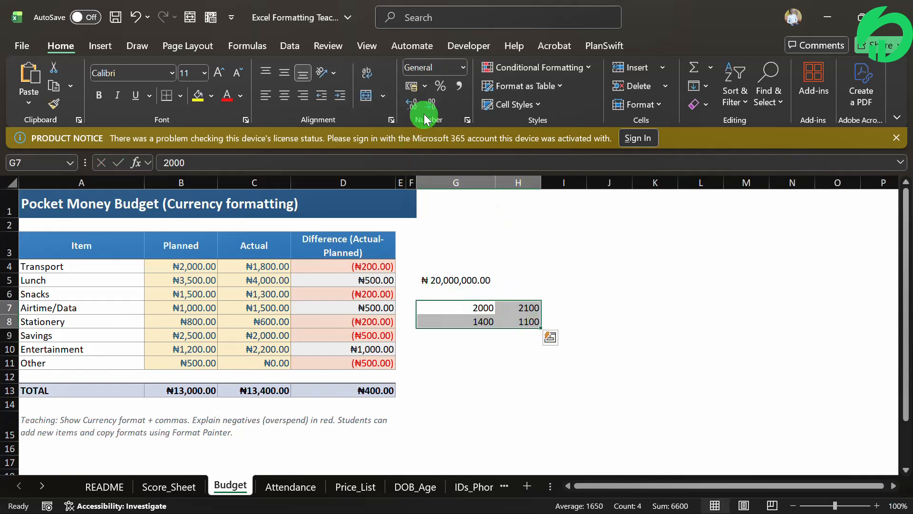
{"action": "left_click", "coordinate": [423, 86]}
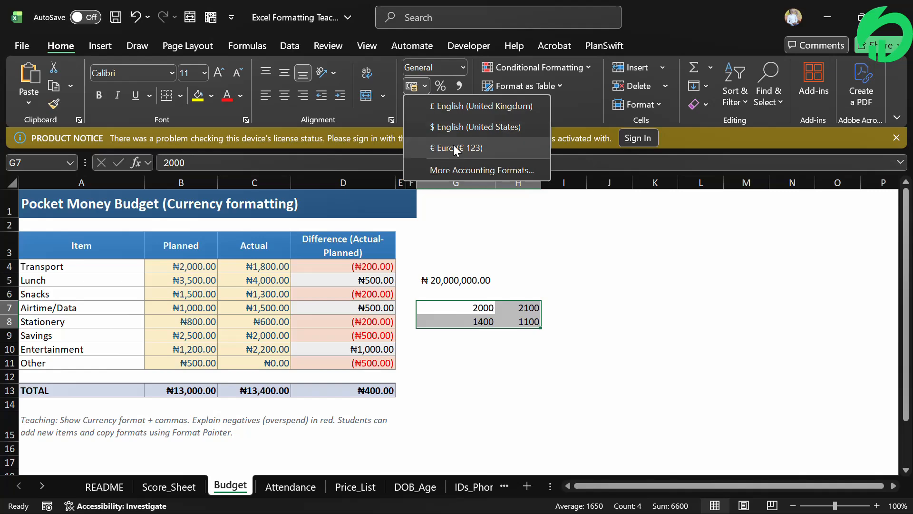
{"action": "left_click", "coordinate": [455, 127]}
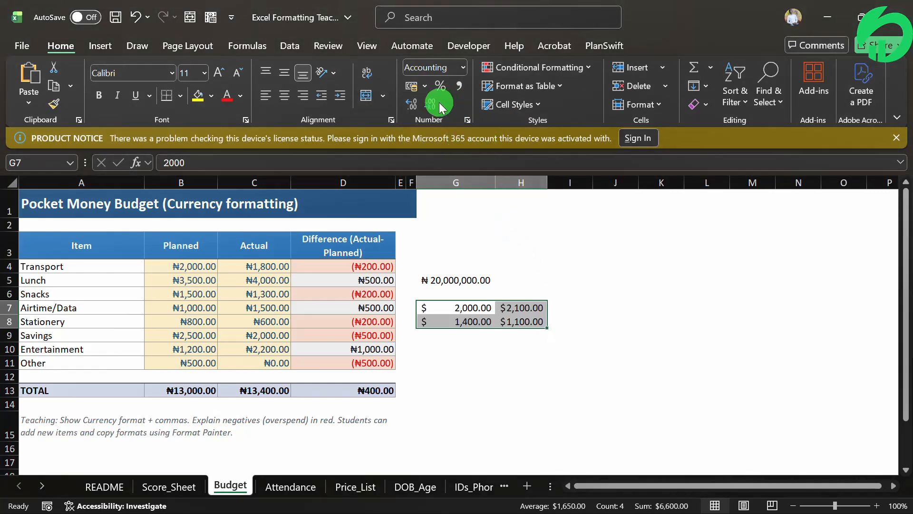
- Change the Accounting currency symbol of G7:H8 to ₦ Yoruba
{"action": "key", "text": "ctrl+1"}
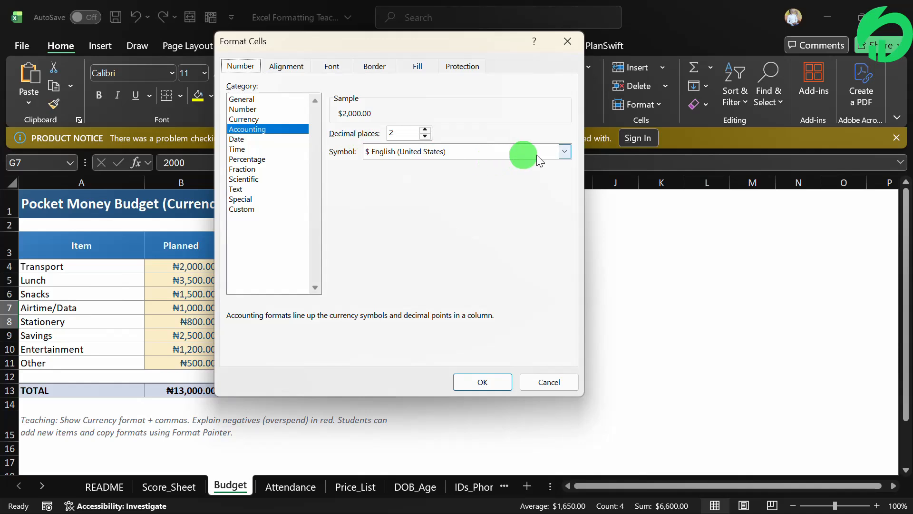
{"action": "left_click", "coordinate": [564, 151]}
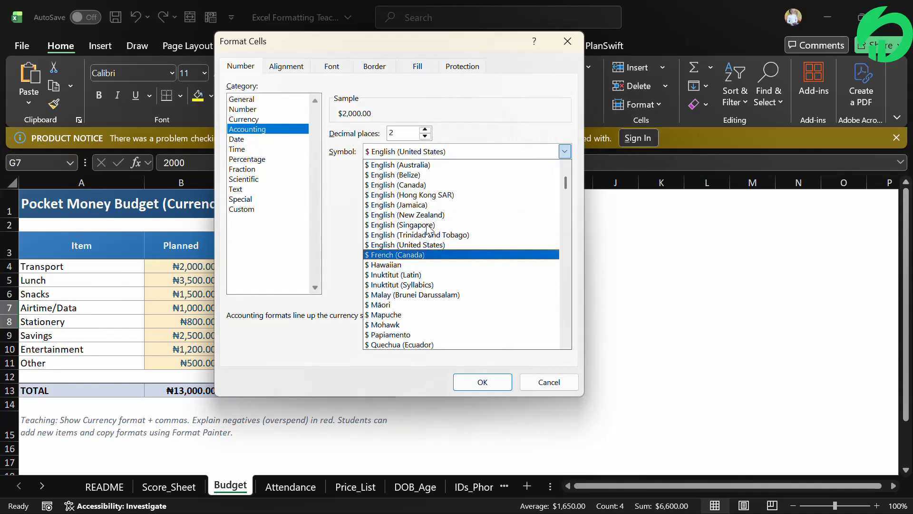
{"action": "left_click", "coordinate": [478, 152]}
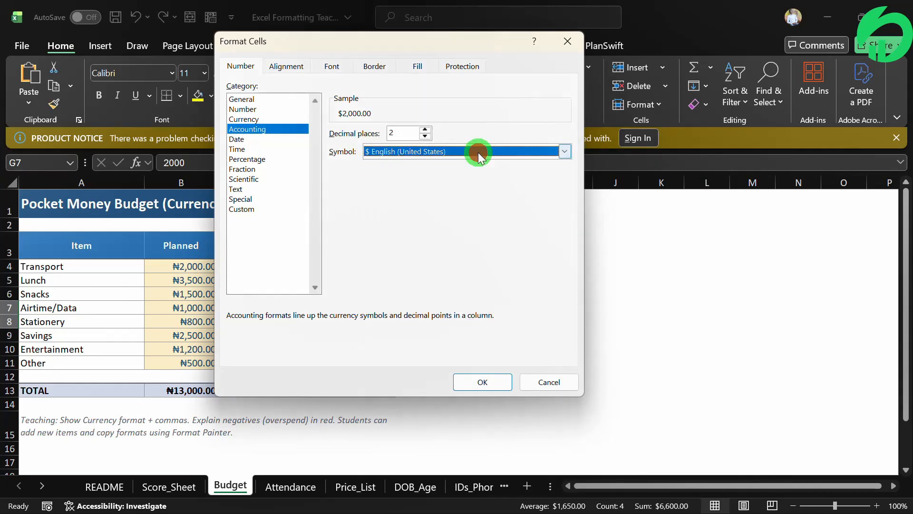
{"action": "left_click", "coordinate": [478, 152]}
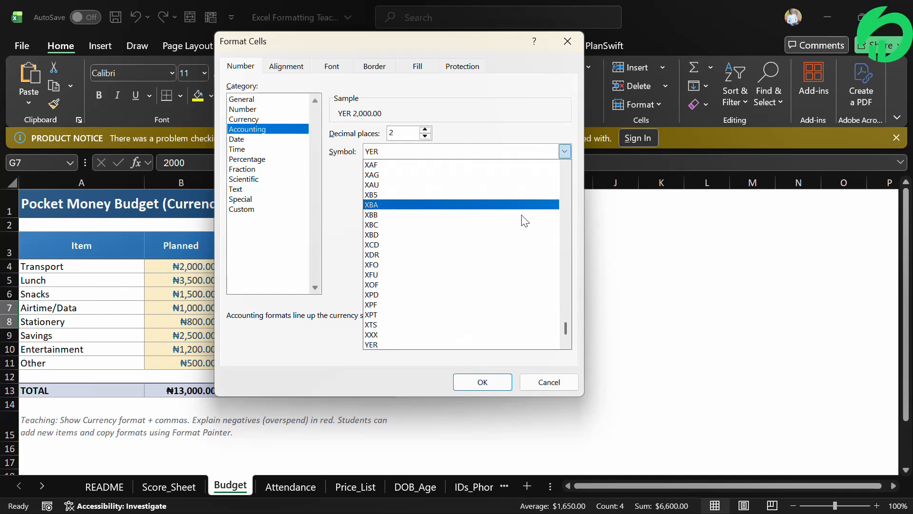
{"action": "left_click_drag", "start_coordinate": [566, 328], "coordinate": [567, 196]}
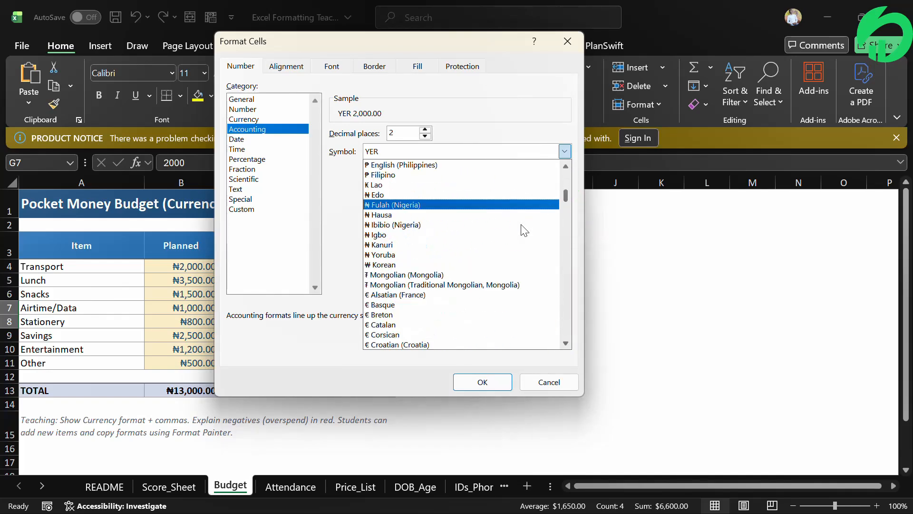
{"action": "left_click", "coordinate": [431, 253]}
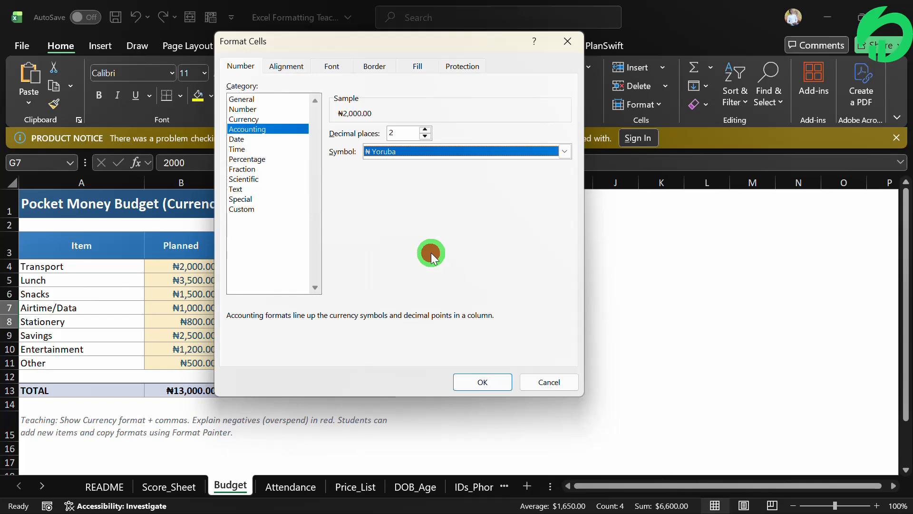
{"action": "left_click", "coordinate": [482, 382]}
{"action": "left_click", "coordinate": [478, 363]}
- Calculate the difference in cell I7 with the formula =G7-H7 and copy the formula down to I8
{"action": "left_click", "coordinate": [590, 304]}
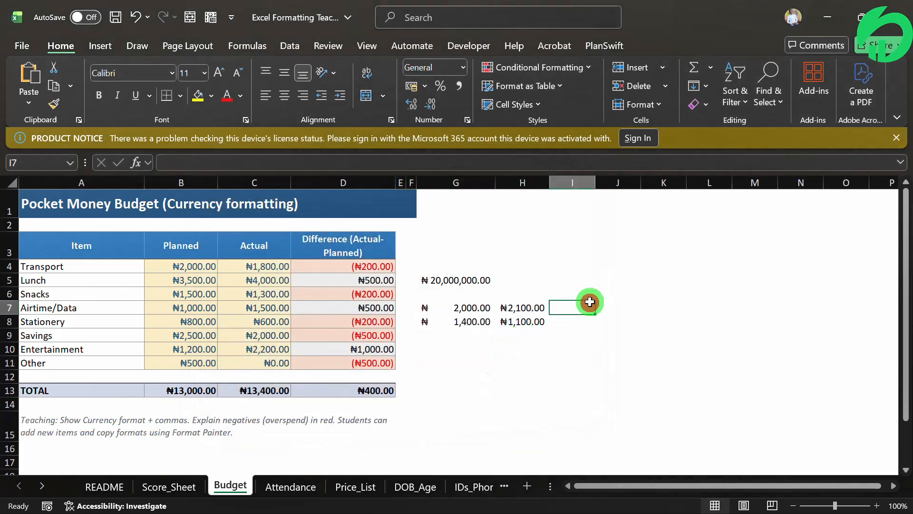
{"action": "type", "text": "="}
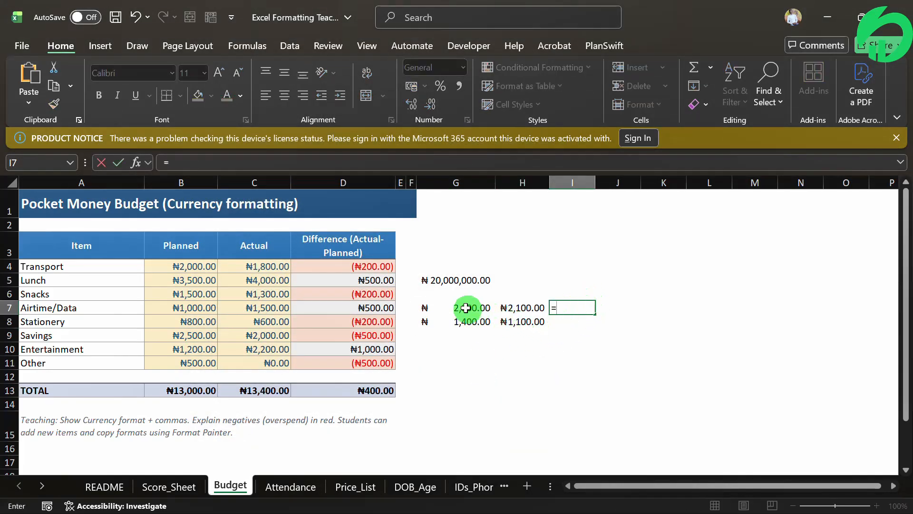
{"action": "left_click", "coordinate": [461, 307]}
{"action": "type", "text": "-"}
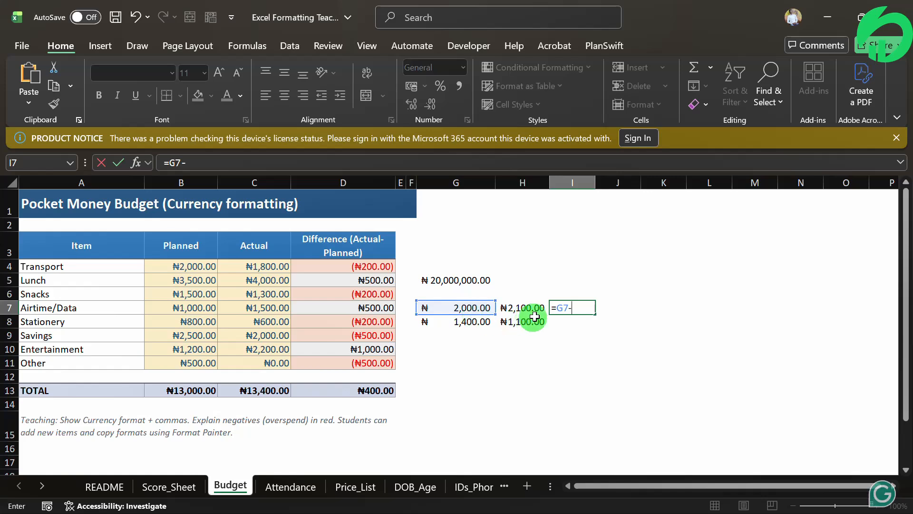
{"action": "left_click", "coordinate": [526, 306]}
{"action": "key", "text": "ctrl+Return"}
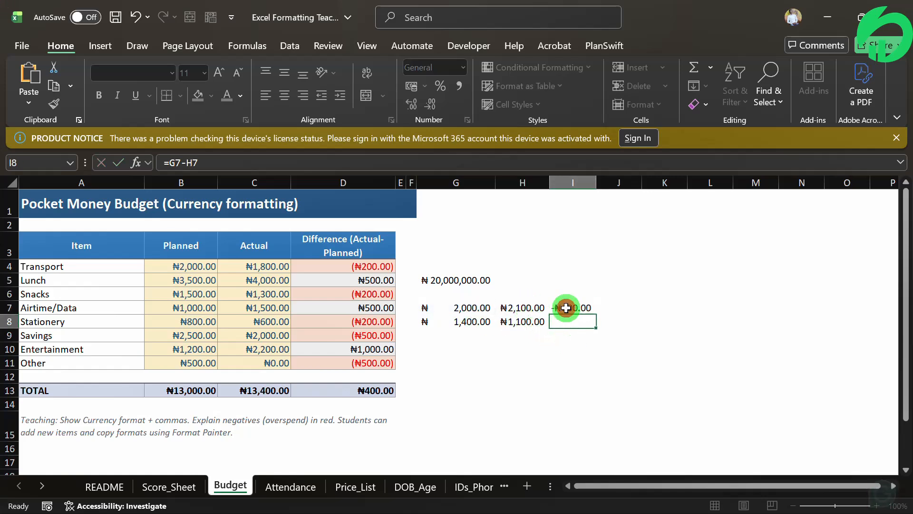
{"action": "left_click_drag", "start_coordinate": [596, 313], "coordinate": [595, 325]}
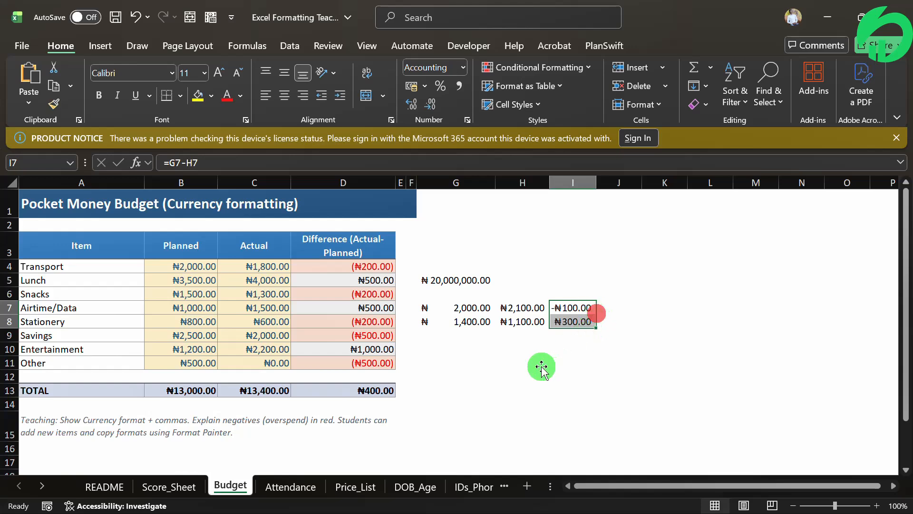
- Examine how negative and positive differences are displayed in I7:I8 compared with the Difference column D4:D11
{"action": "left_click", "coordinate": [537, 363]}
{"action": "left_click", "coordinate": [502, 321]}
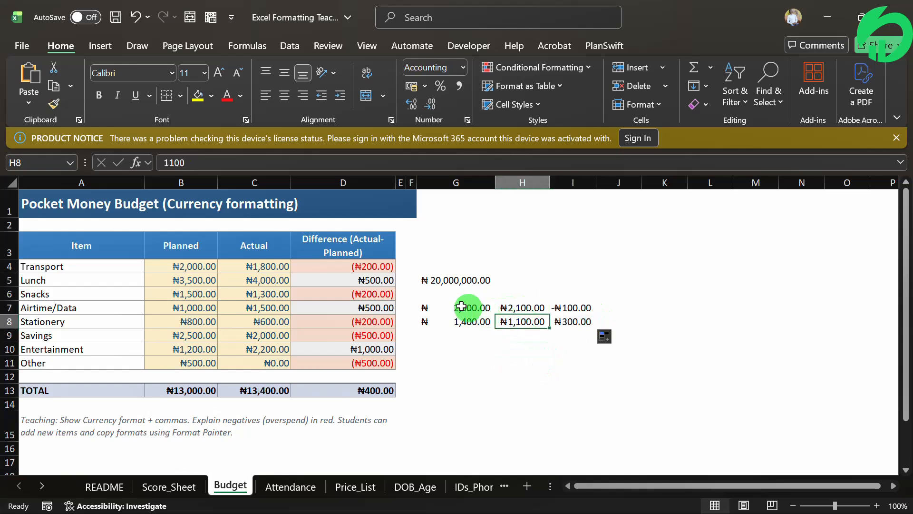
{"action": "left_click", "coordinate": [565, 307]}
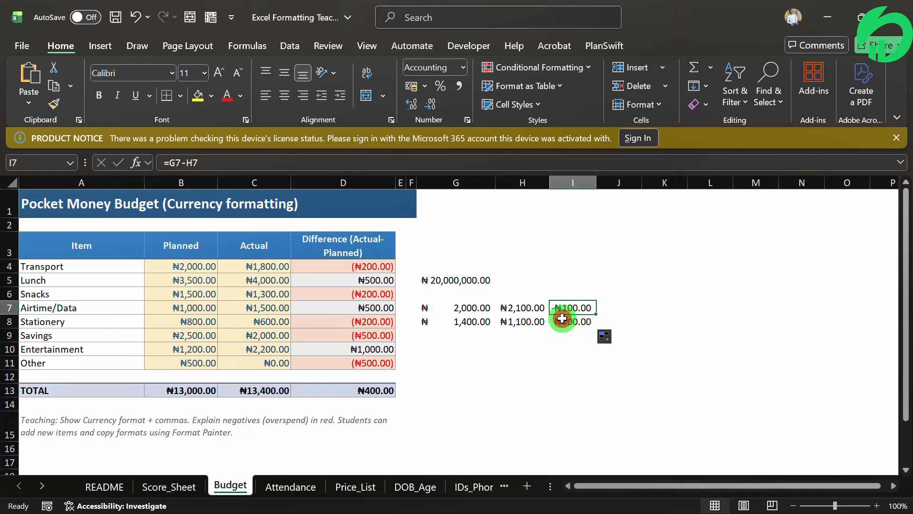
{"action": "left_click", "coordinate": [562, 319]}
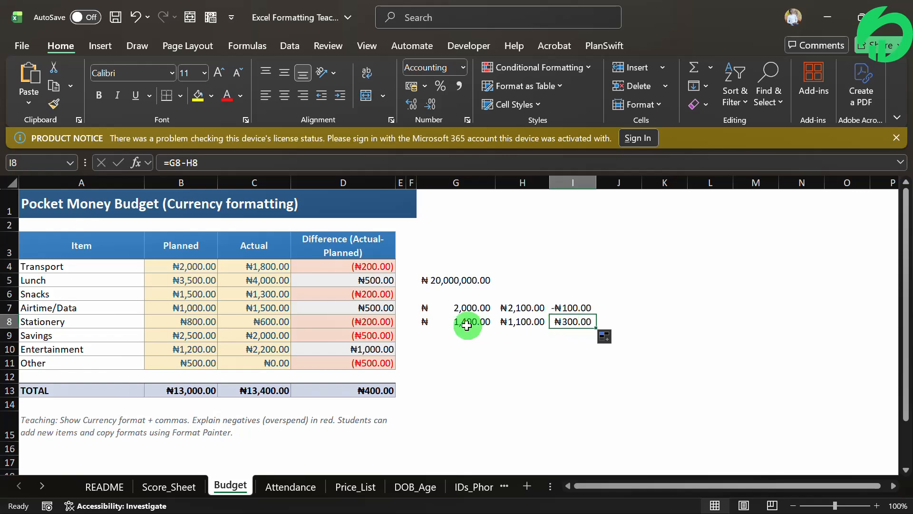
{"action": "left_click_drag", "start_coordinate": [363, 265], "coordinate": [364, 363]}
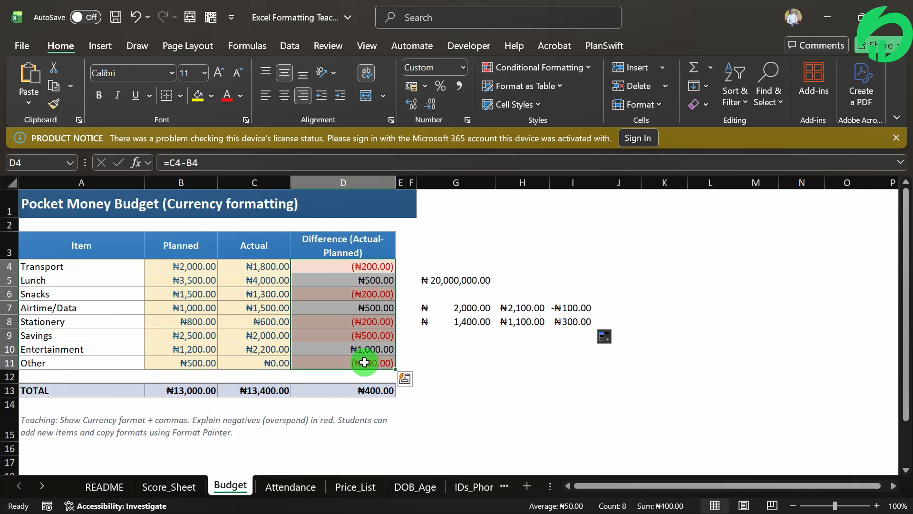
{"action": "left_click", "coordinate": [316, 265]}
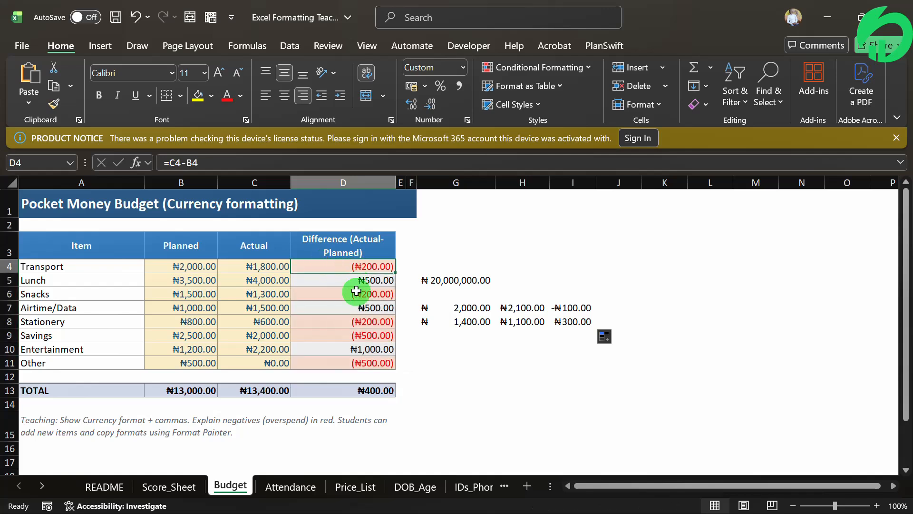
{"action": "left_click", "coordinate": [356, 291]}
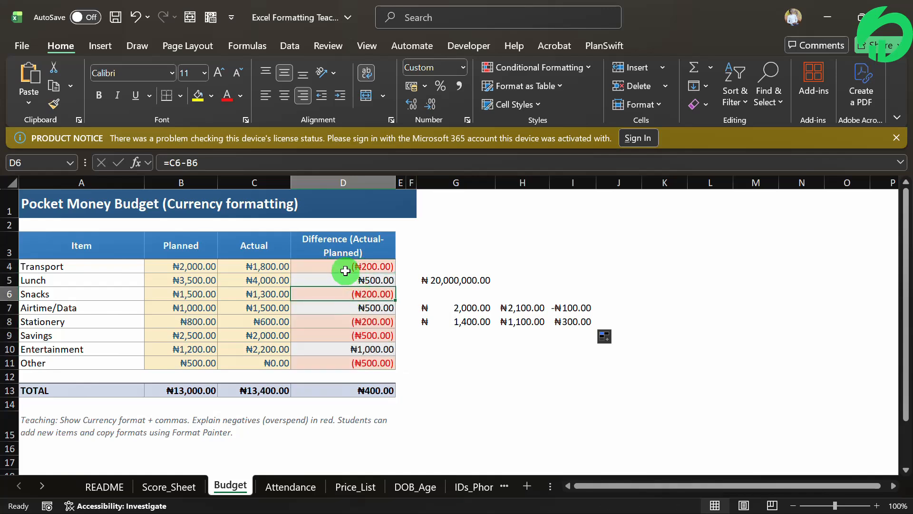